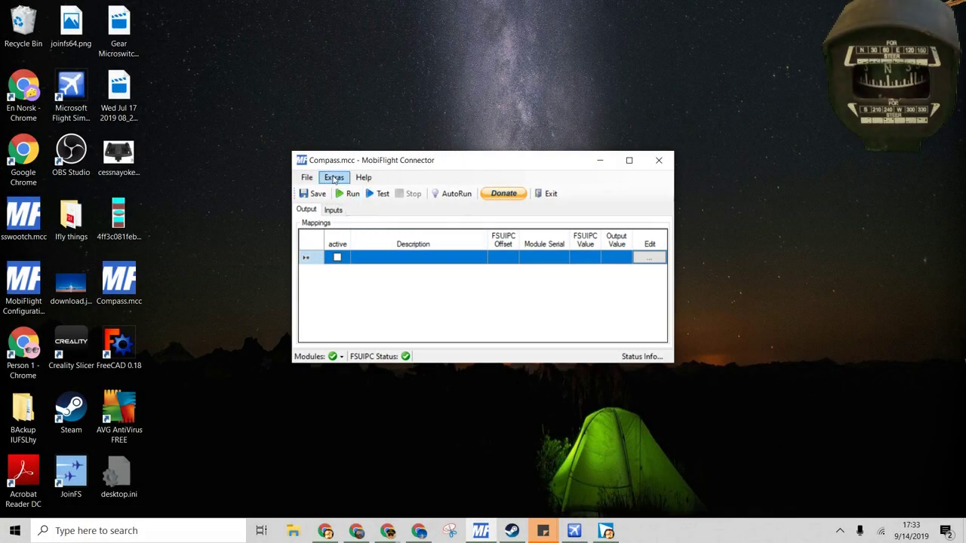
# Open the MobiFlight Modules settings and select the MobiFlight Mega board.
pyautogui.click(334, 179)
pyautogui.click(336, 181)
pyautogui.click(336, 181)
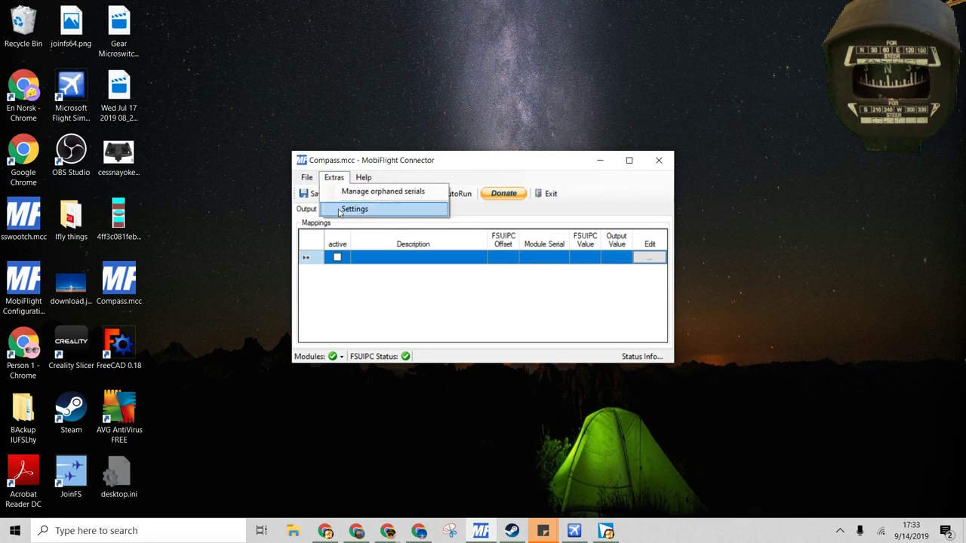
pyautogui.click(354, 209)
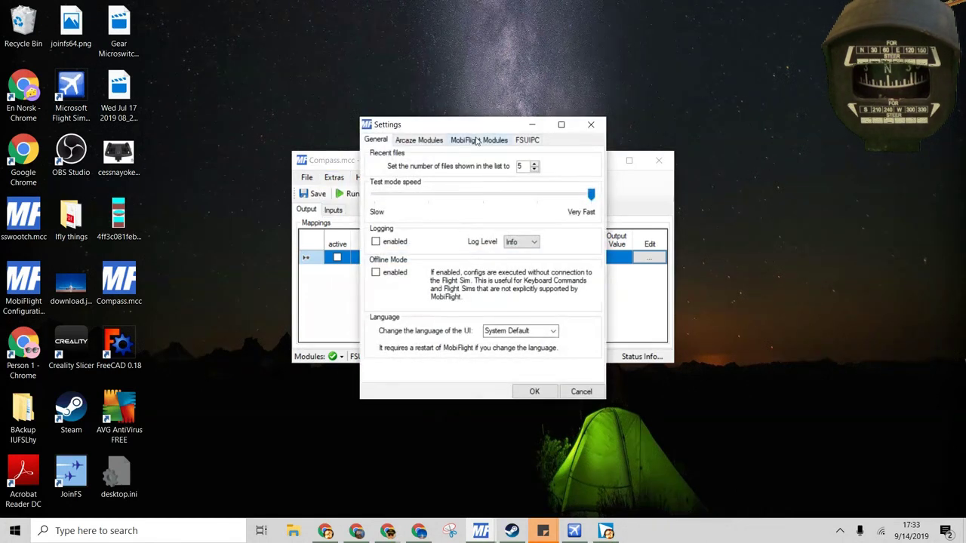
pyautogui.click(477, 141)
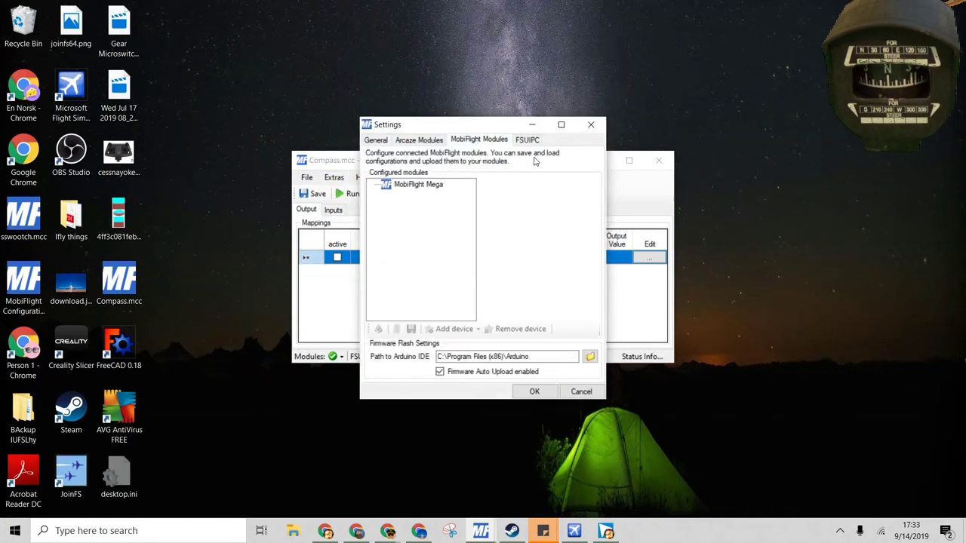
pyautogui.click(416, 185)
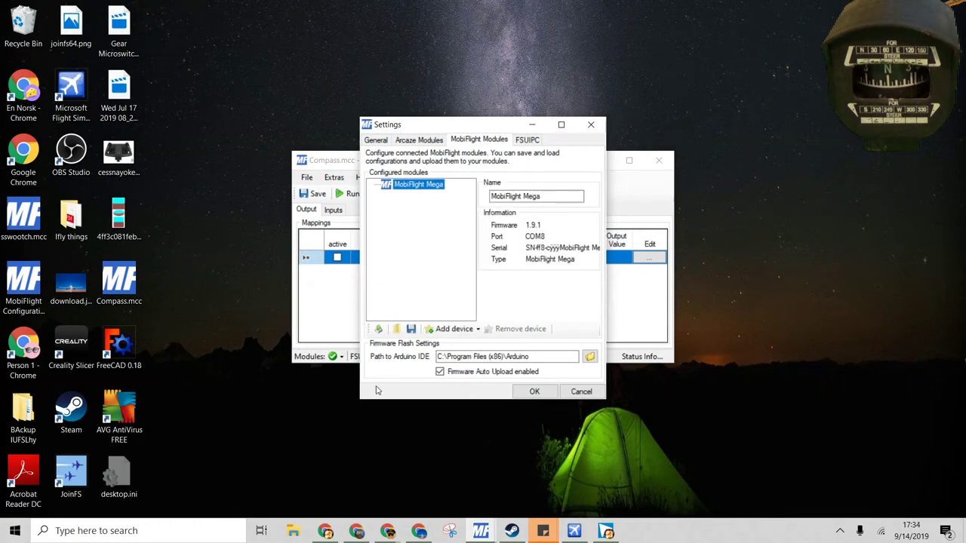
# Add a stepper on pins 2–5 to the Mega and rename it Compass Stepper.
pyautogui.click(448, 330)
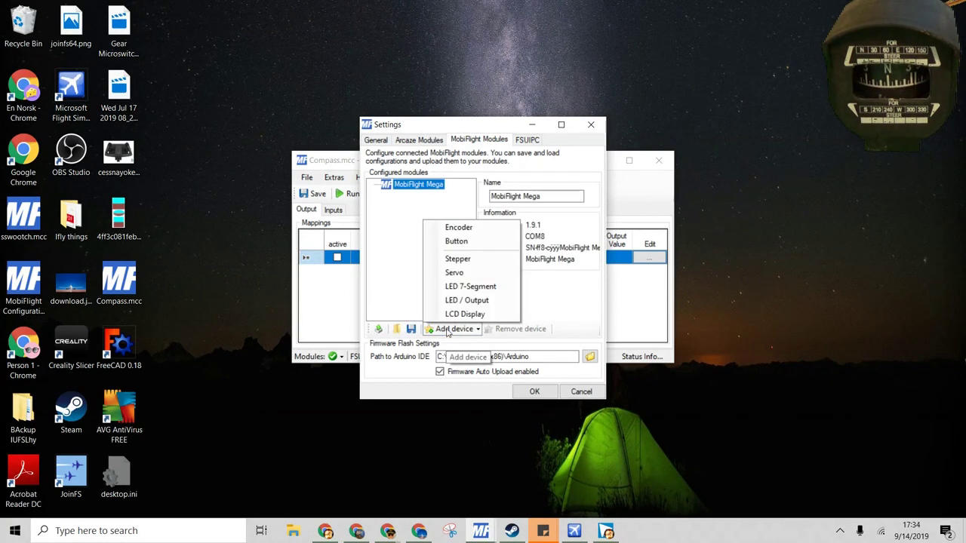
pyautogui.click(455, 259)
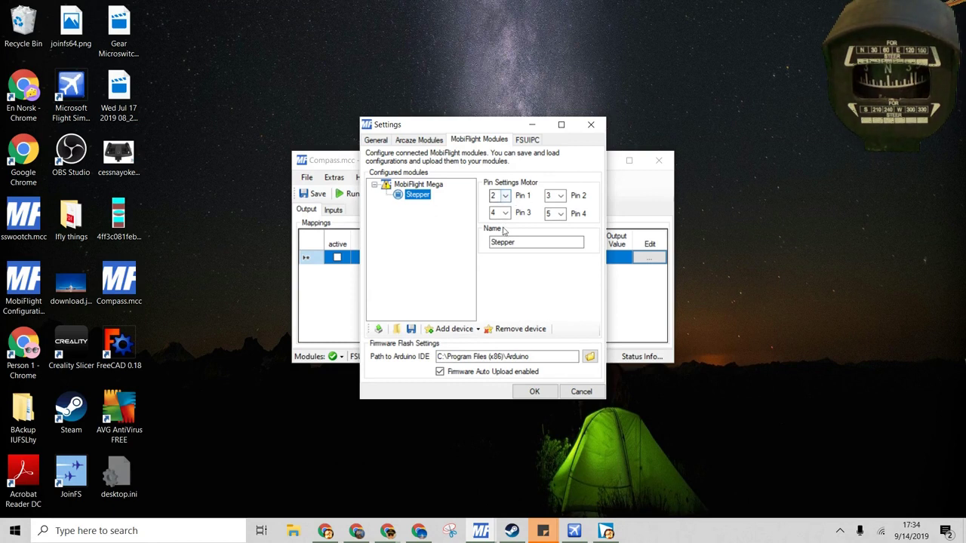
pyautogui.click(547, 213)
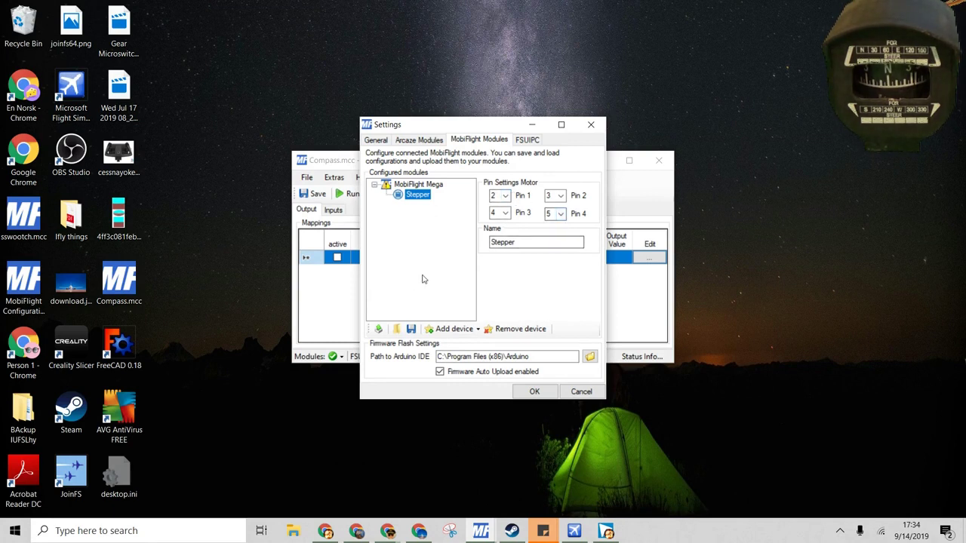
pyautogui.doubleClick(529, 238)
pyautogui.write('Compass')
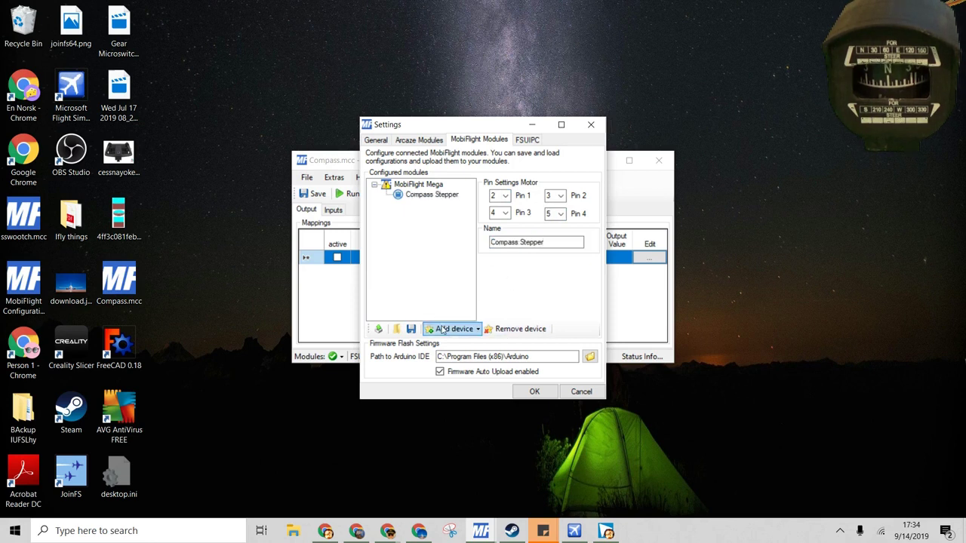
# Upload the new configuration to the MobiFlight Mega and close the module settings.
pyautogui.click(378, 330)
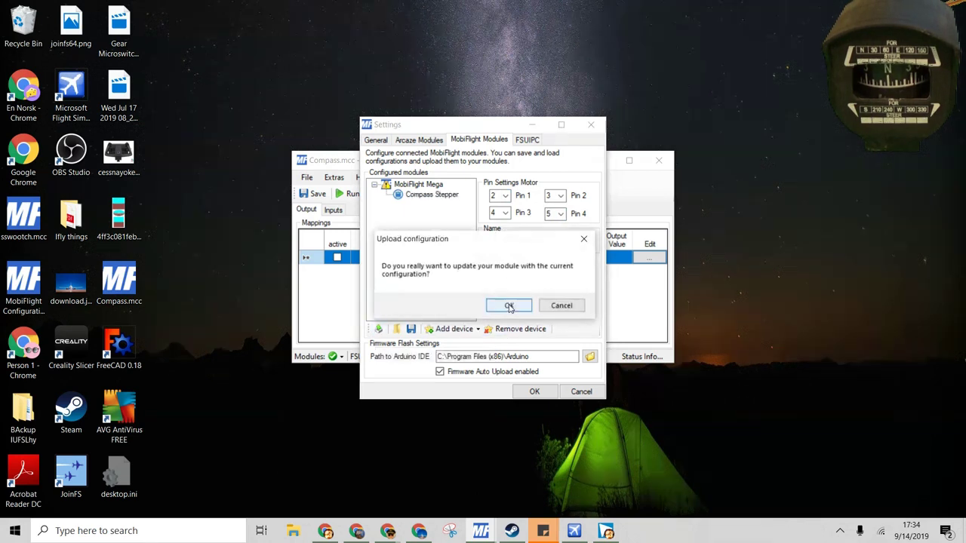
pyautogui.click(509, 306)
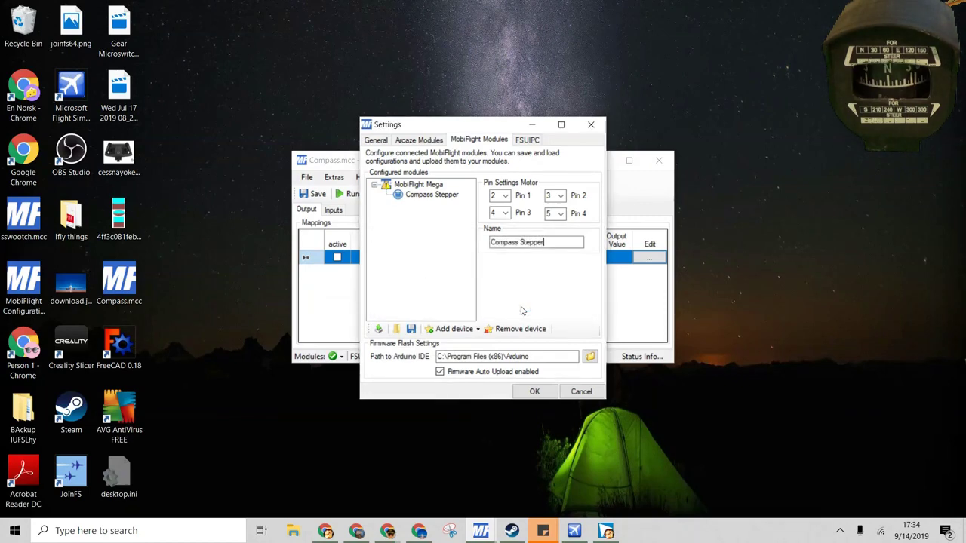
pyautogui.click(504, 307)
pyautogui.click(533, 393)
pyautogui.click(387, 258)
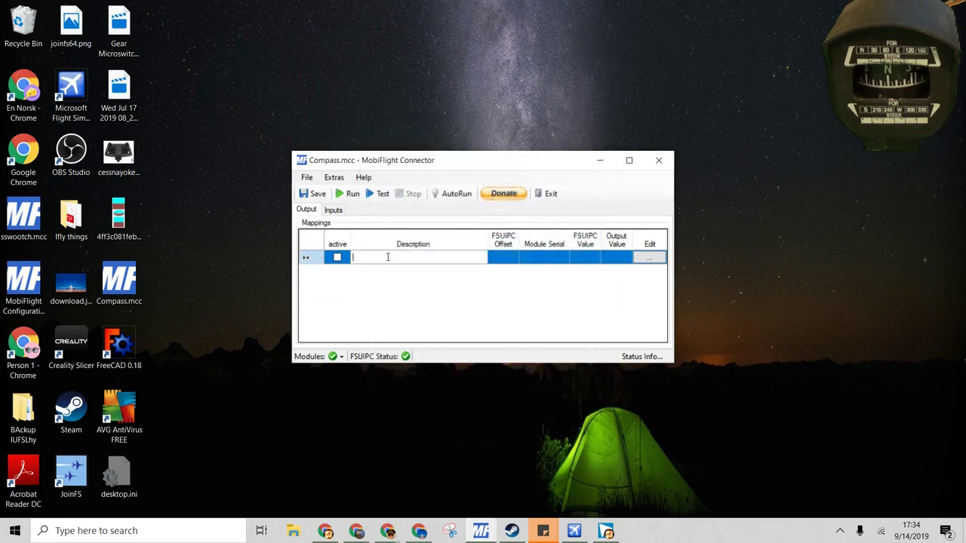
# Describe the mapping as Compass Magnetic and open its configuration wizard.
pyautogui.write('Compass Magnetic')
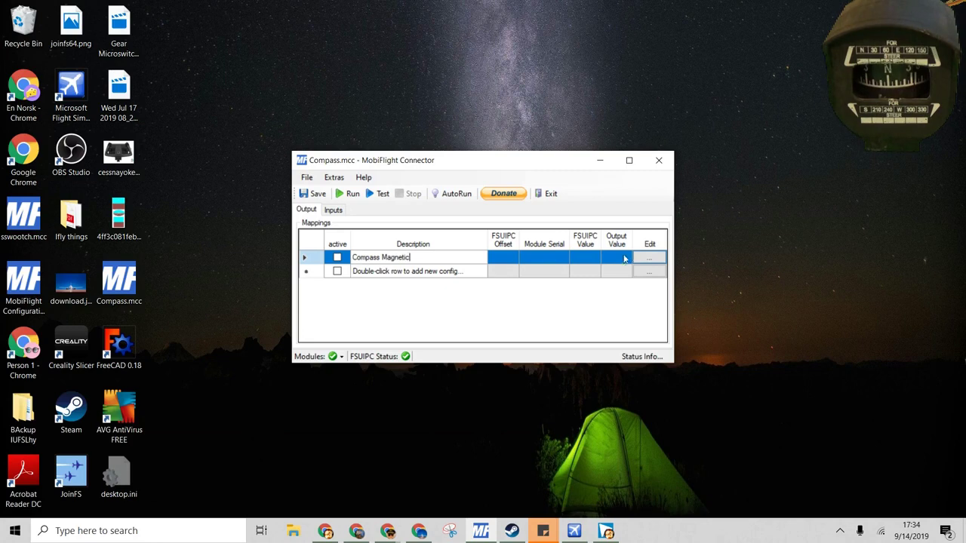
pyautogui.click(656, 258)
pyautogui.click(657, 261)
pyautogui.click(651, 260)
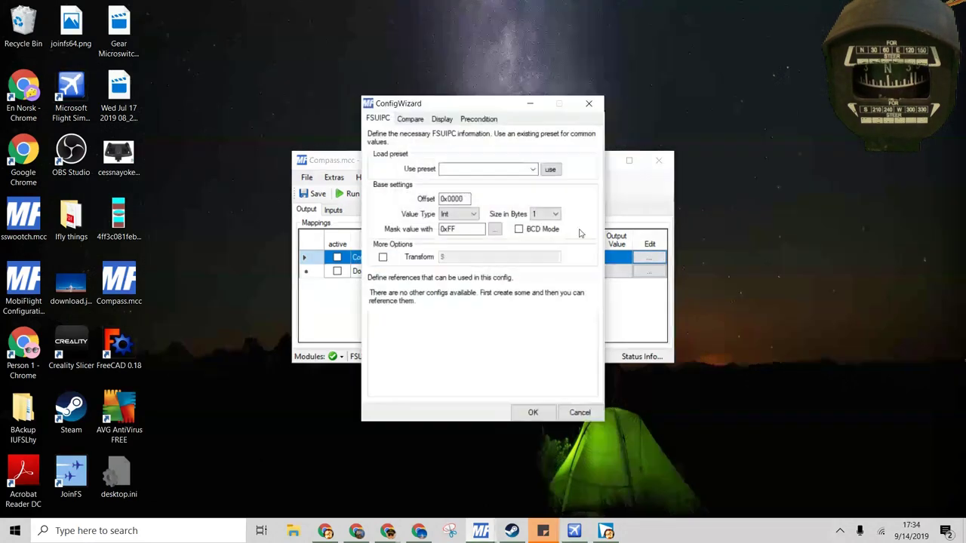
# Set the display output to a stepper on the MobiFlight Mega, using Compass Stepper.
pyautogui.click(444, 121)
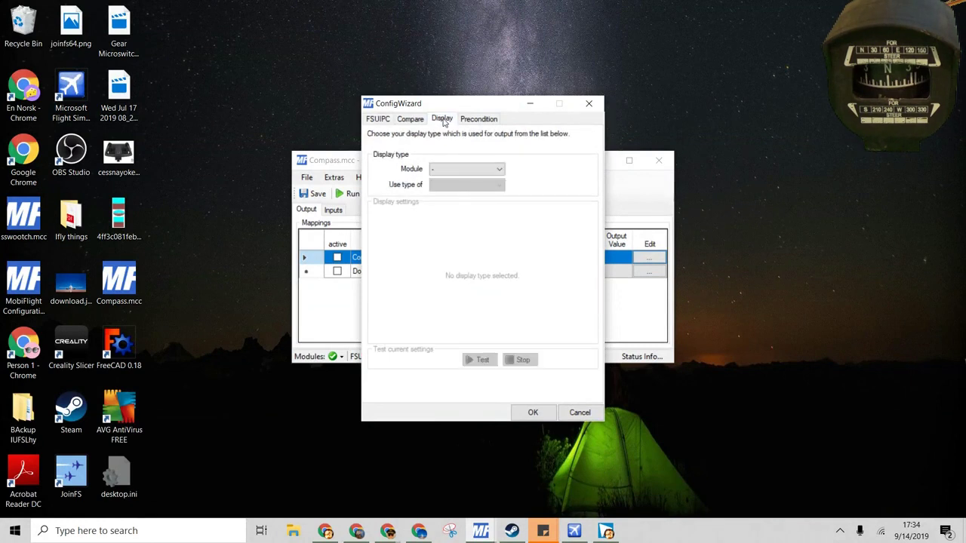
pyautogui.click(464, 169)
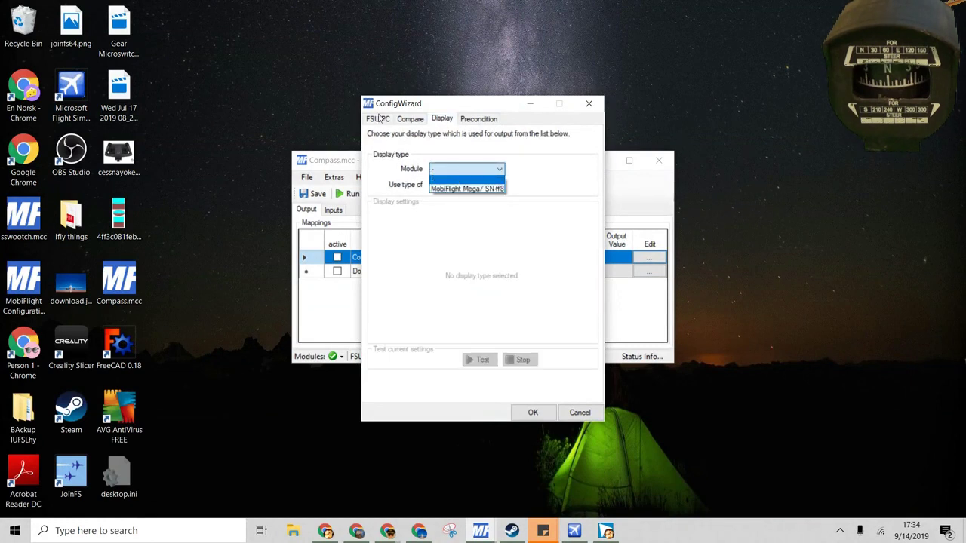
pyautogui.click(461, 189)
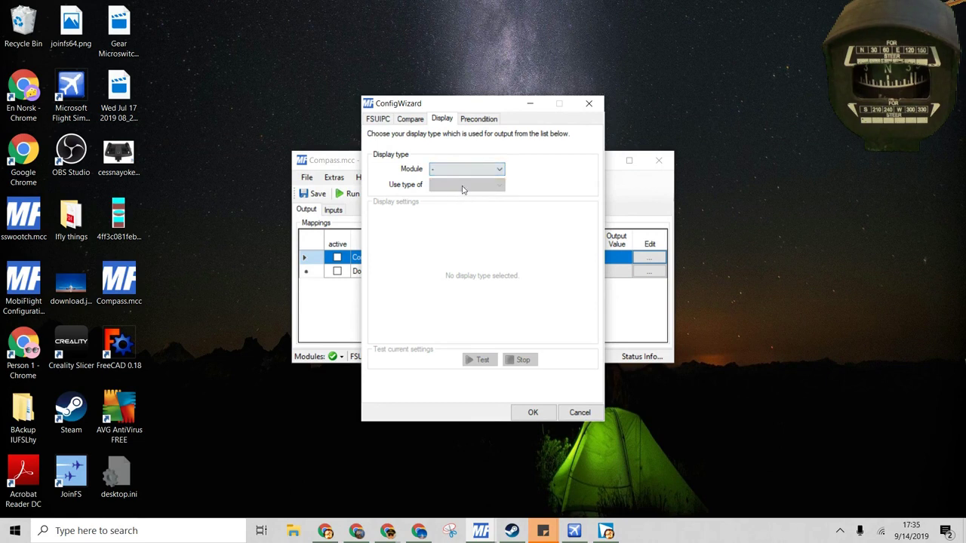
pyautogui.click(462, 171)
pyautogui.click(461, 188)
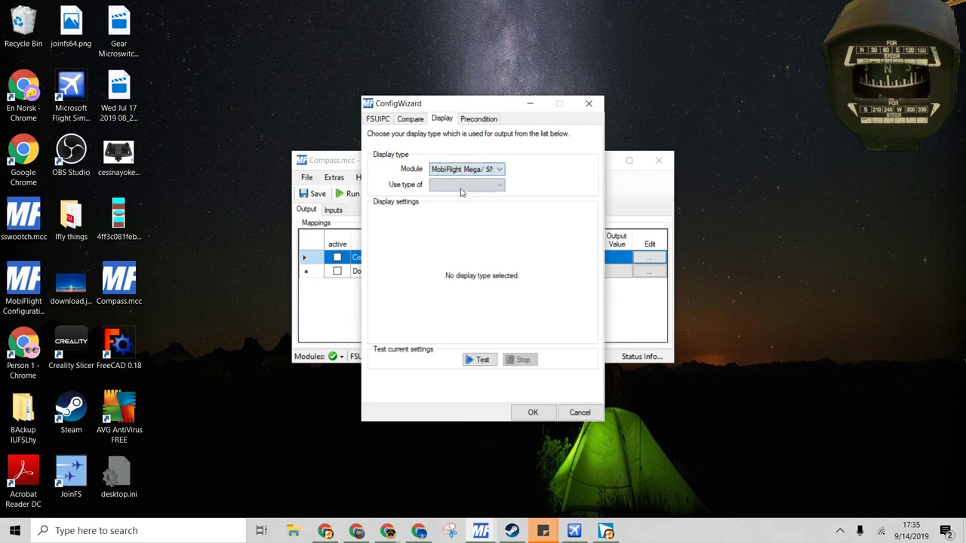
pyautogui.click(472, 185)
pyautogui.click(466, 198)
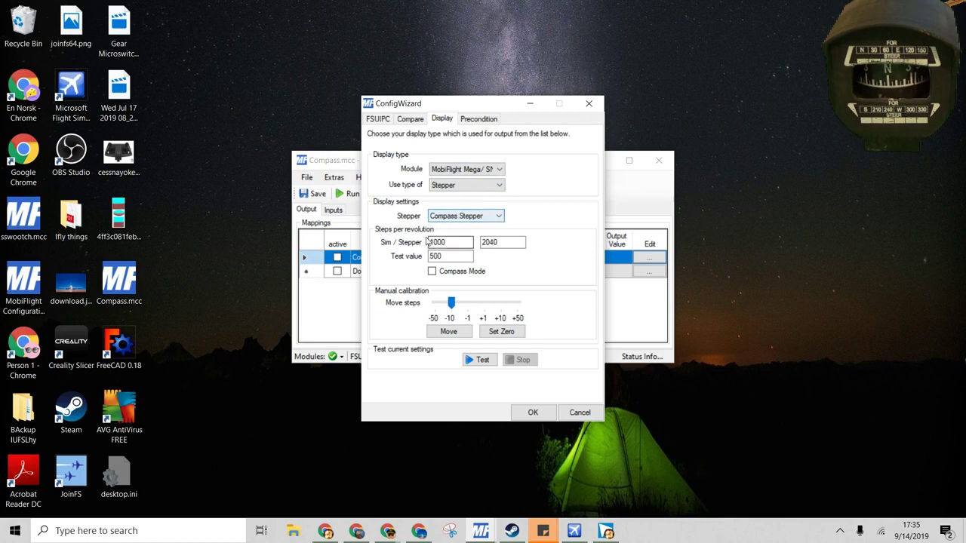
# Test-spin the compass stepper, then stop the test.
pyautogui.click(487, 361)
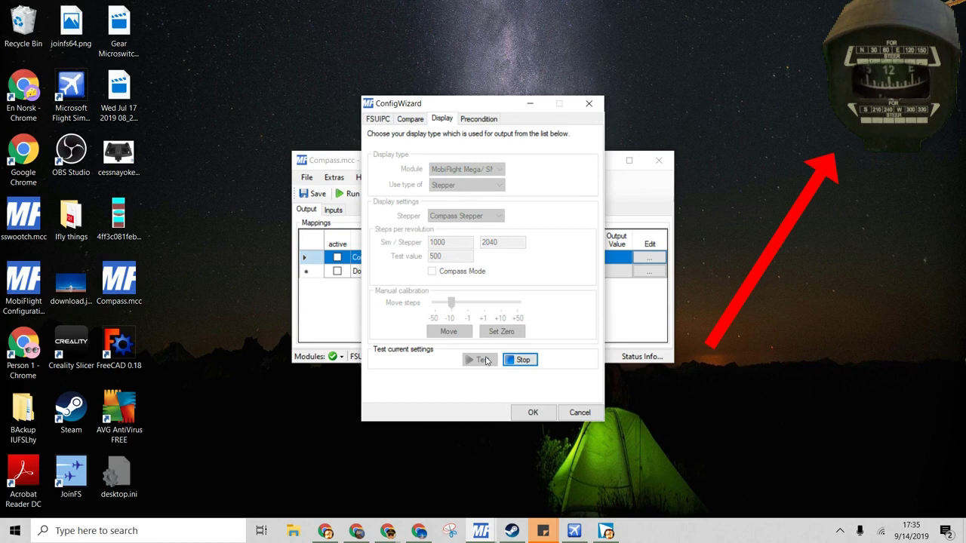
pyautogui.click(525, 362)
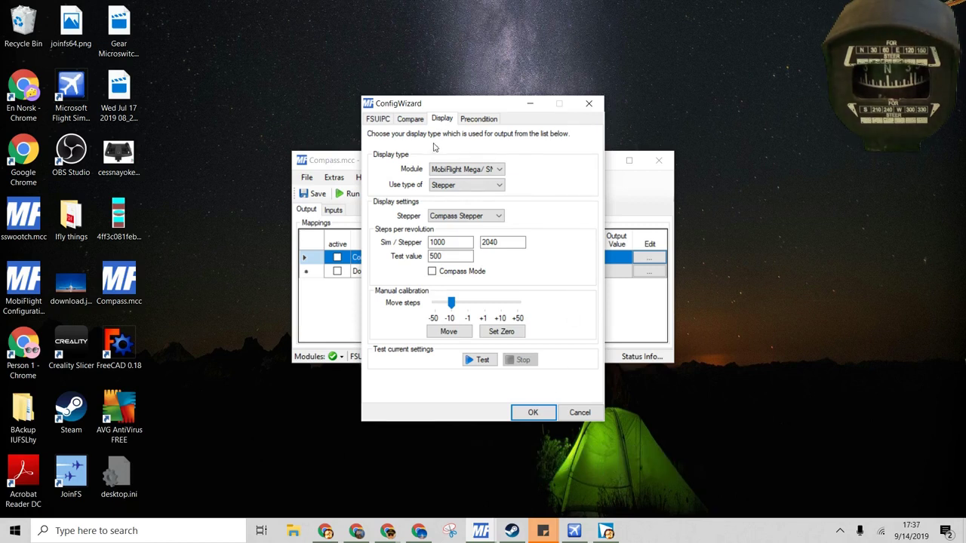
pyautogui.click(378, 121)
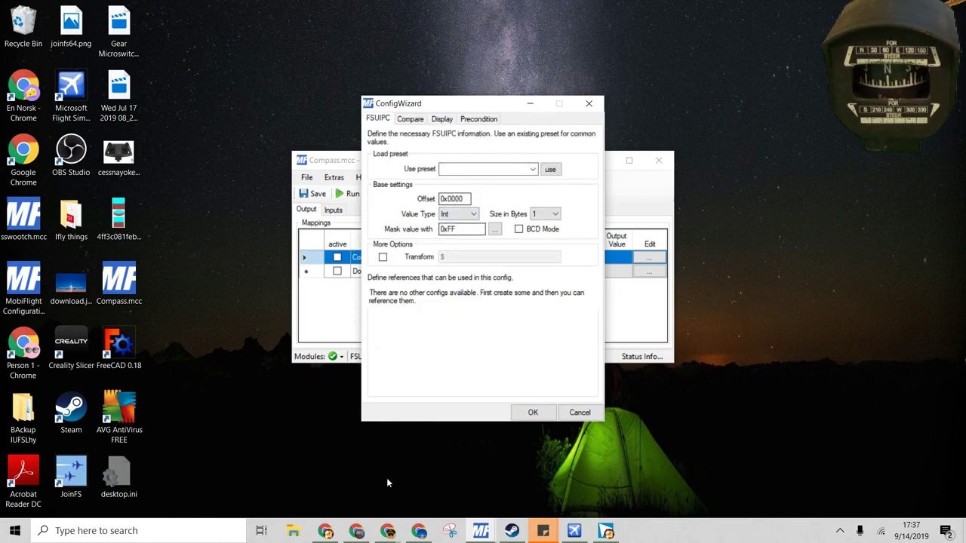
# Search the FSUIPC offsets page for Compass and highlight the 02CC Whiskey Compass description.
pyautogui.click(356, 531)
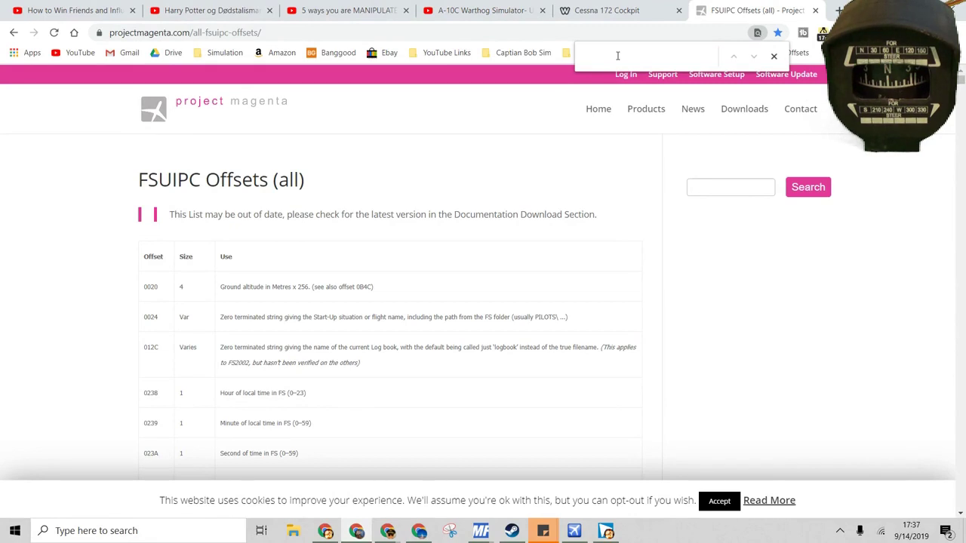
pyautogui.write('Compass')
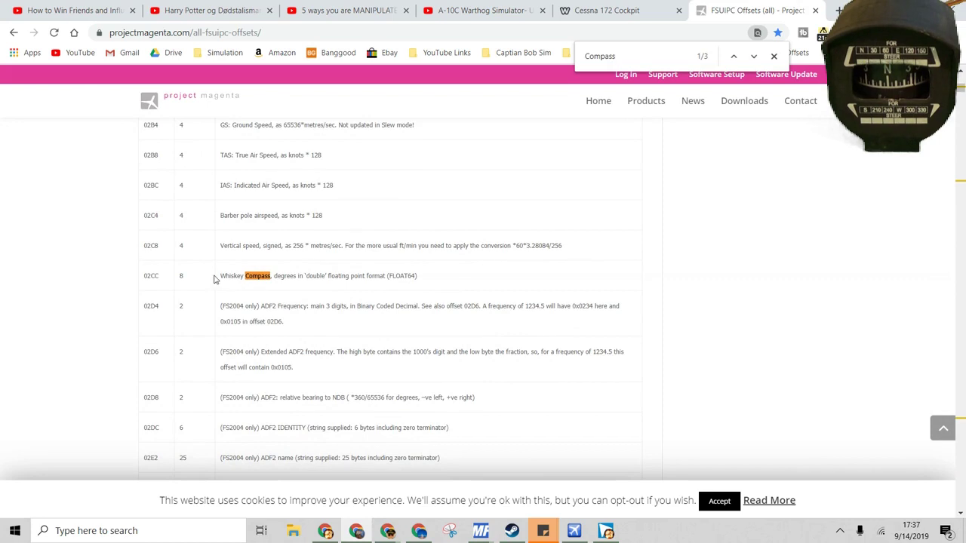
pyautogui.moveTo(220, 276); pyautogui.dragTo(309, 286)
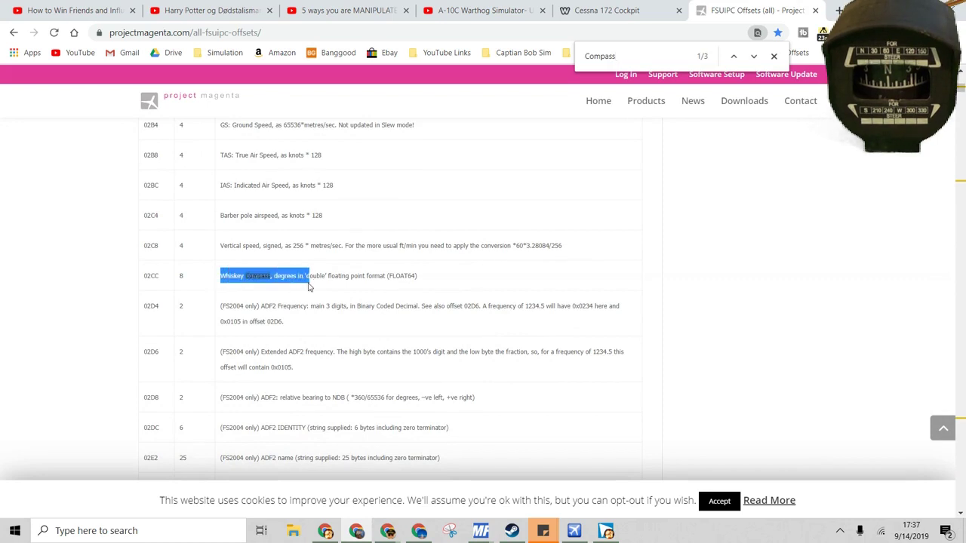
pyautogui.moveTo(423, 287); pyautogui.dragTo(190, 282)
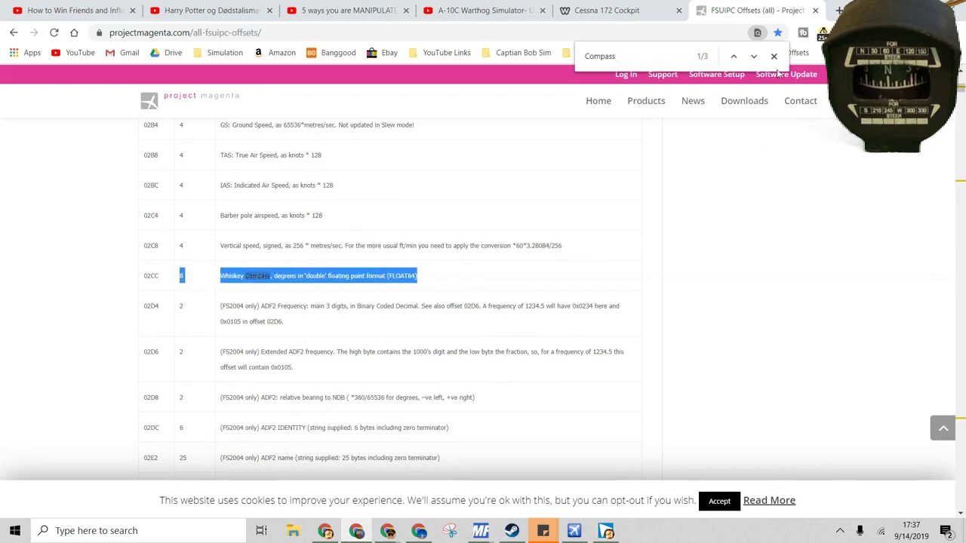
# Step through the other Compass matches (0B69, 3BDC) and return to 02CC Whiskey Compass.
pyautogui.click(754, 58)
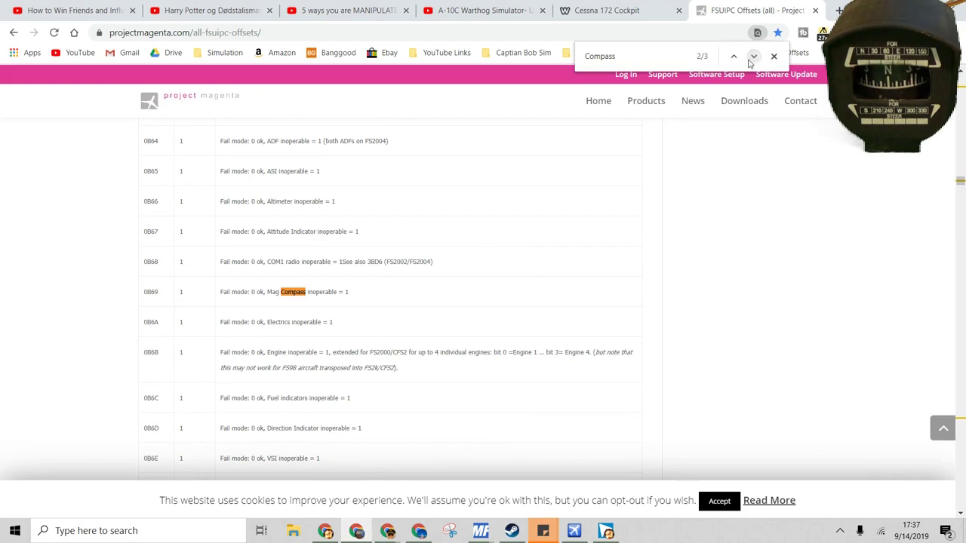
pyautogui.moveTo(343, 294); pyautogui.dragTo(258, 293)
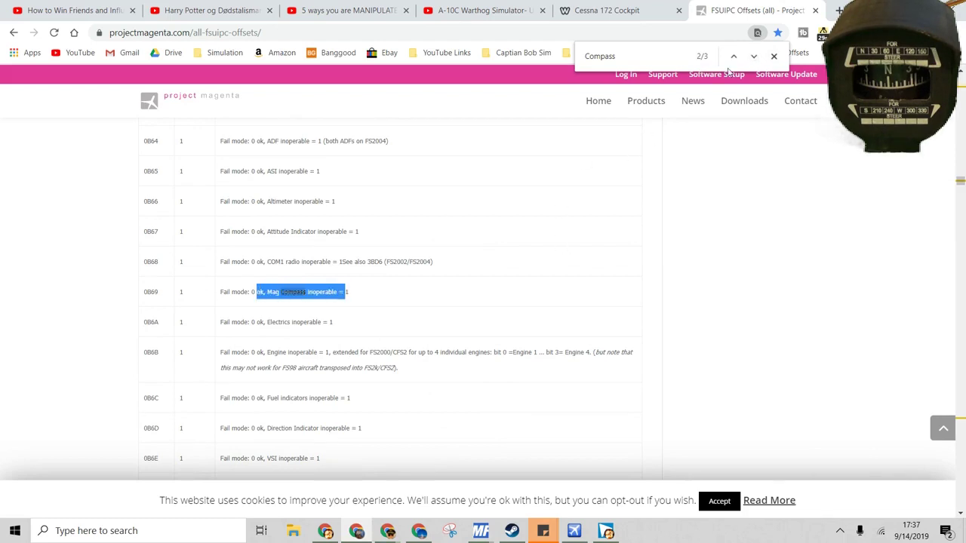
pyautogui.click(755, 57)
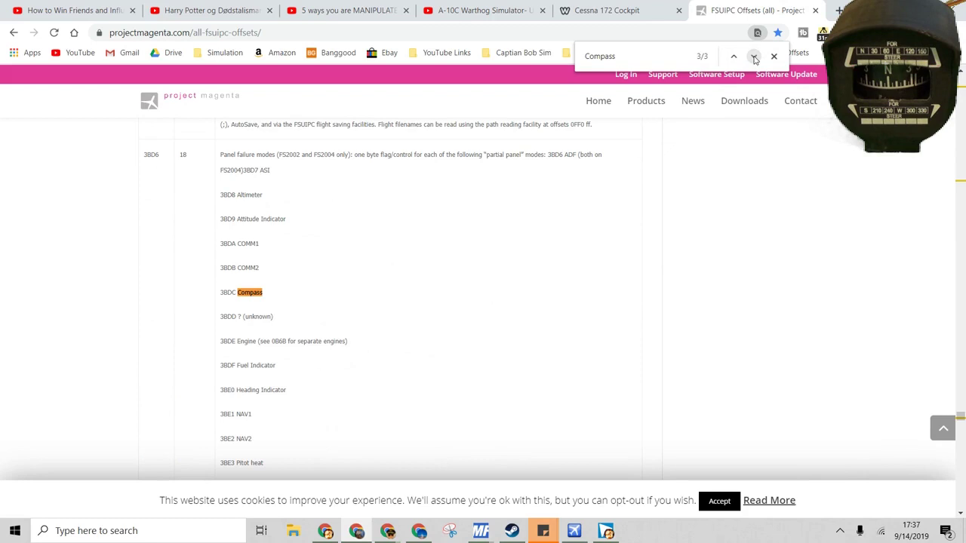
pyautogui.moveTo(271, 284); pyautogui.dragTo(220, 154)
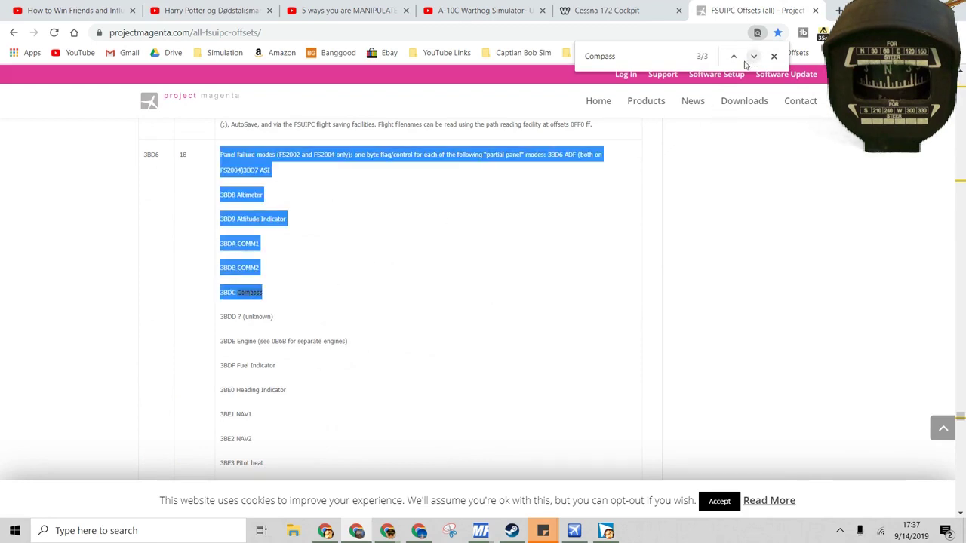
pyautogui.click(298, 297)
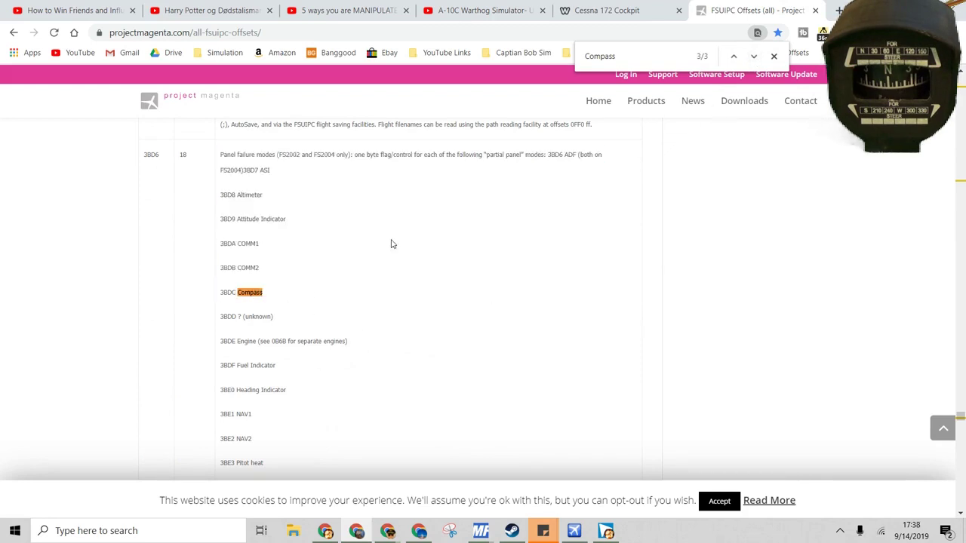
pyautogui.click(754, 57)
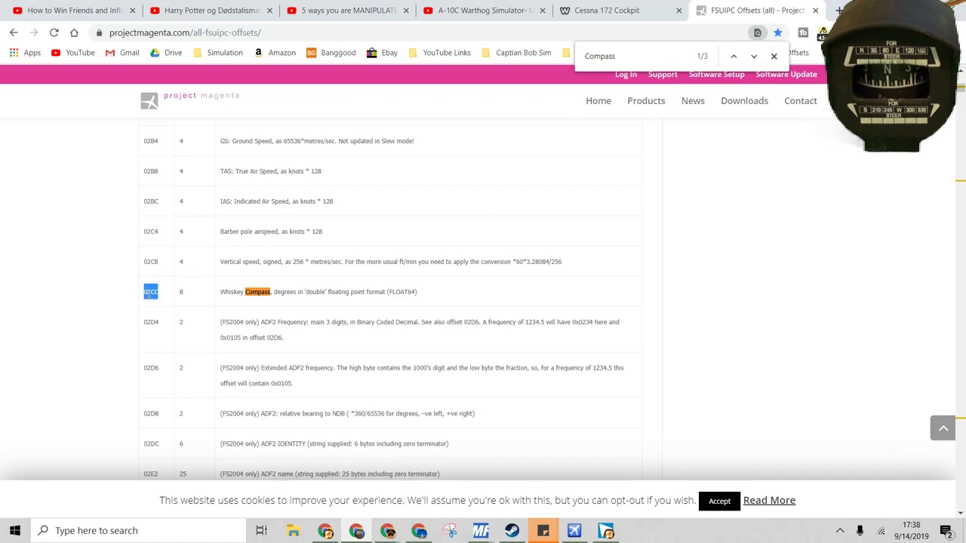
pyautogui.click(480, 531)
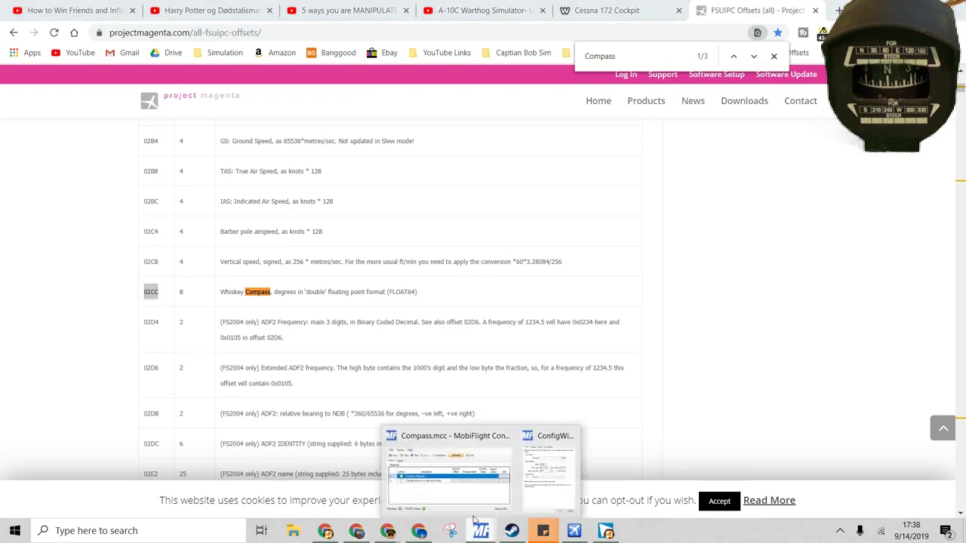
# Set offset 0x02CC to an 8-byte Float value and confirm the FSUIPC settings.
pyautogui.click(541, 476)
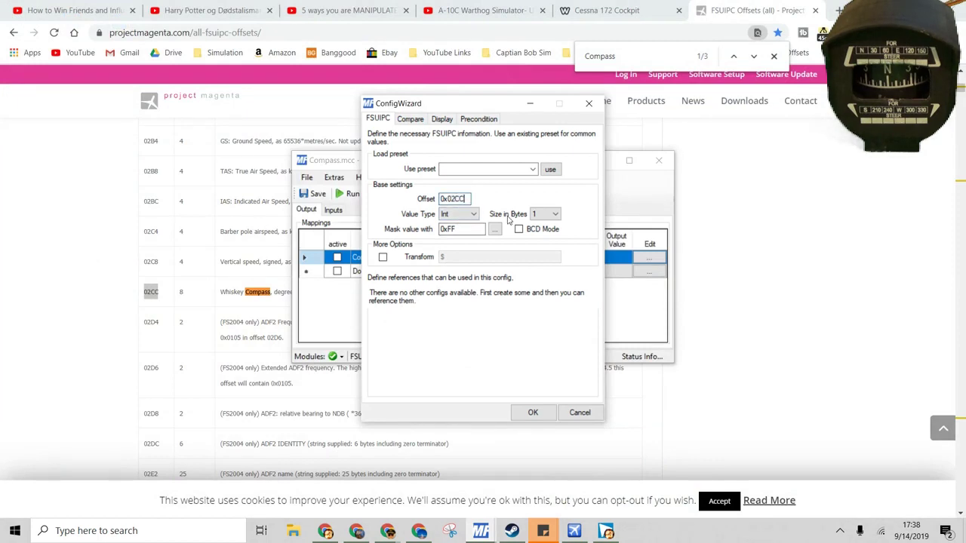
pyautogui.moveTo(190, 298); pyautogui.dragTo(173, 299)
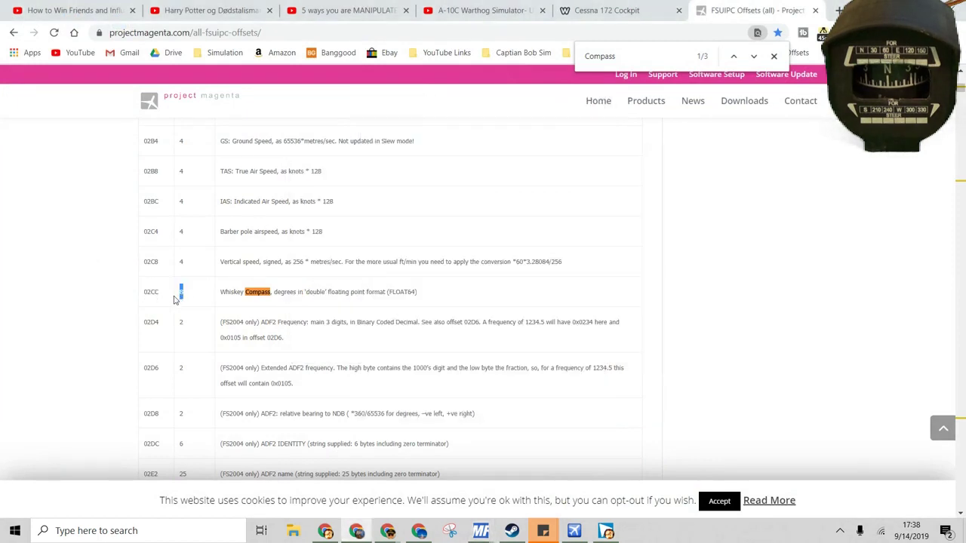
pyautogui.moveTo(480, 530)
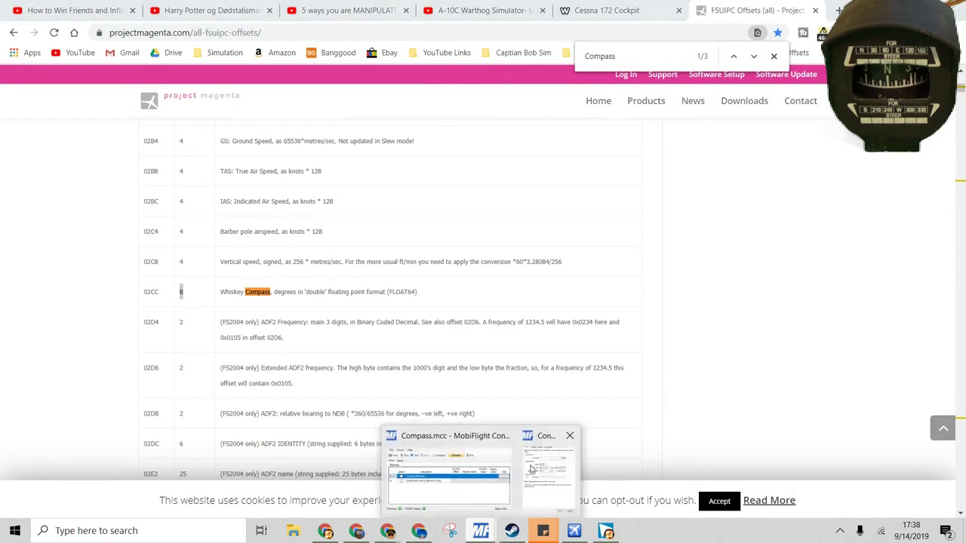
pyautogui.click(524, 443)
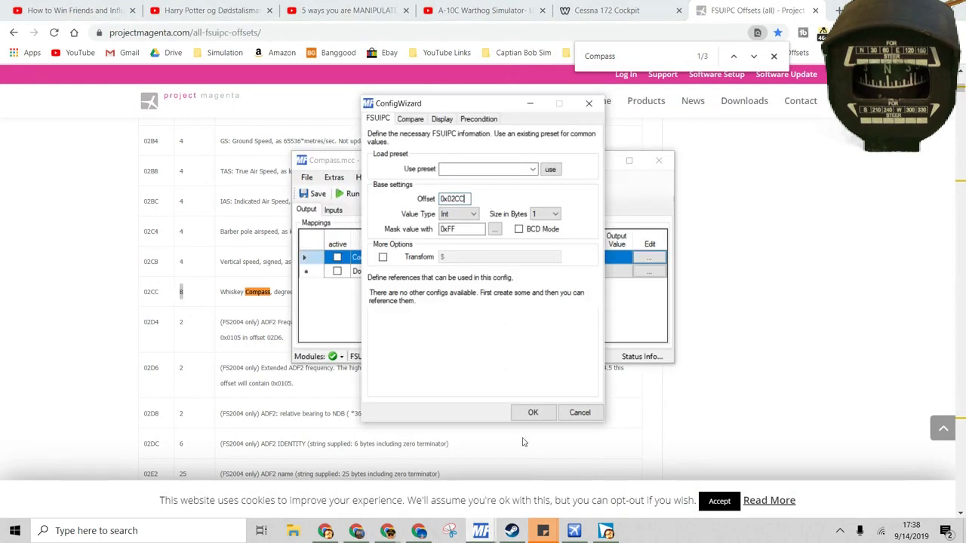
pyautogui.click(552, 216)
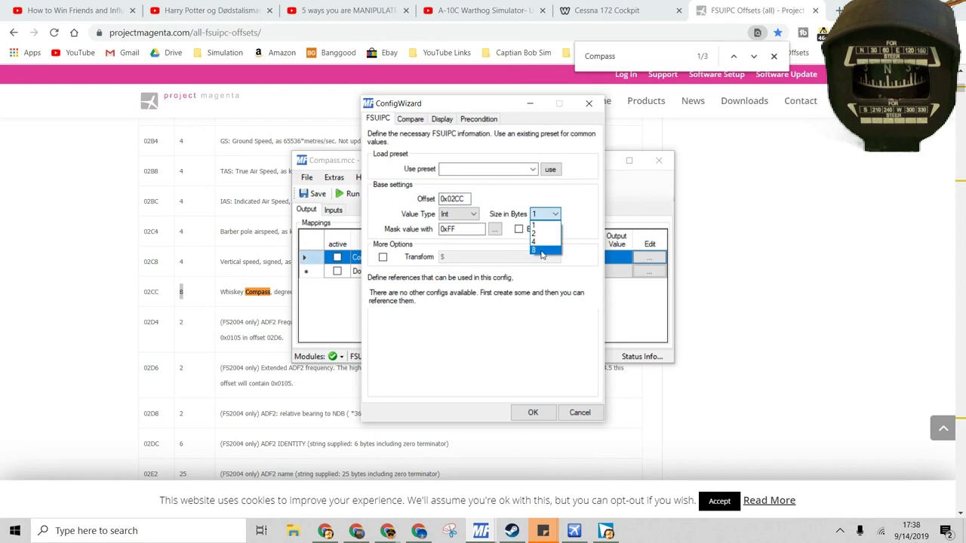
pyautogui.click(541, 251)
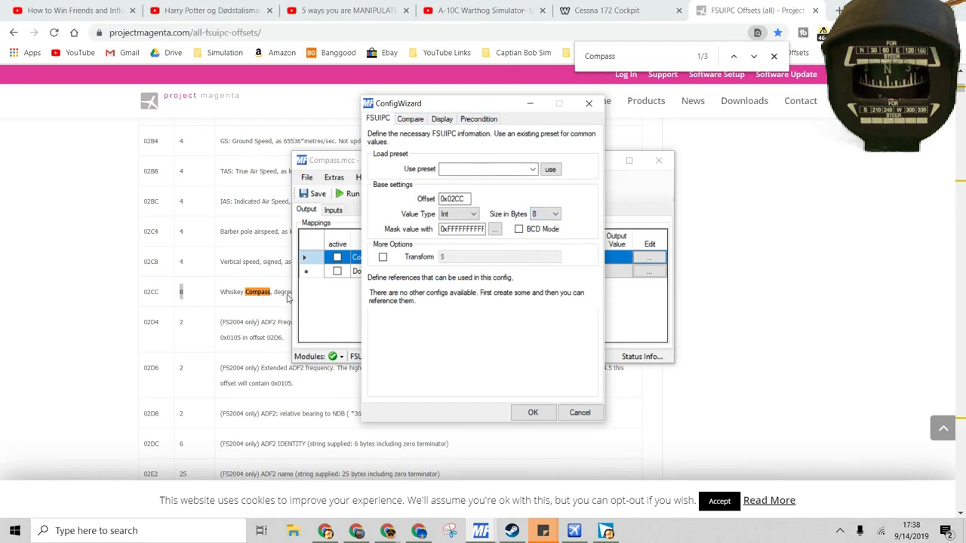
pyautogui.click(463, 214)
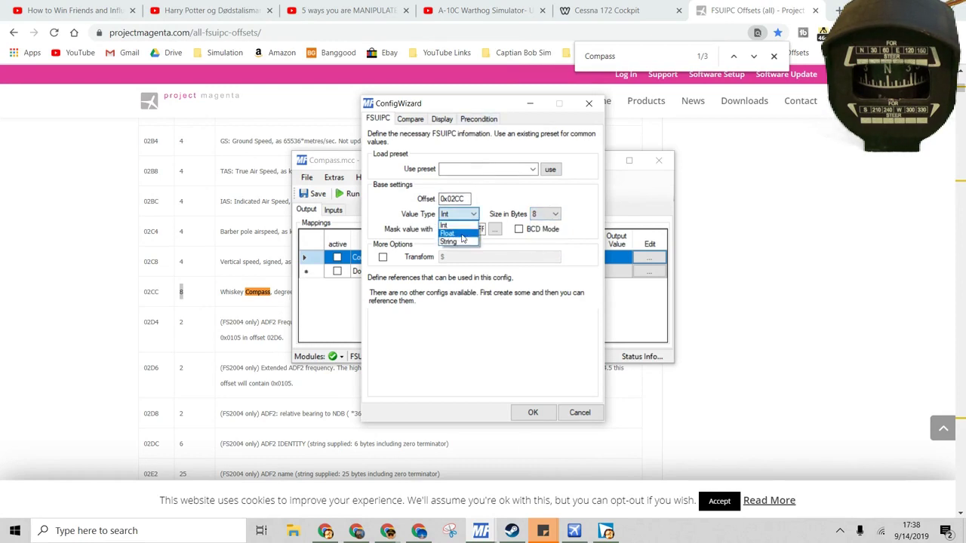
pyautogui.click(463, 239)
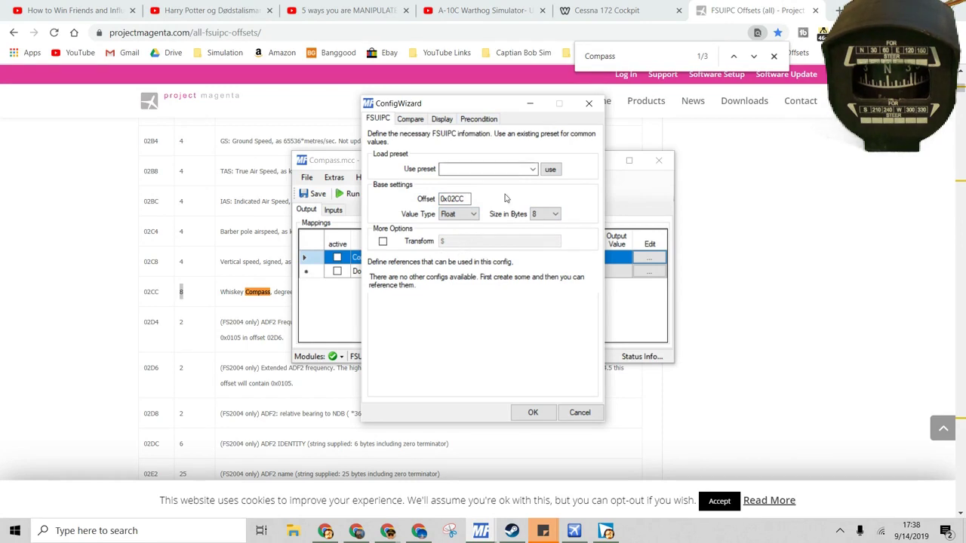
pyautogui.click(533, 413)
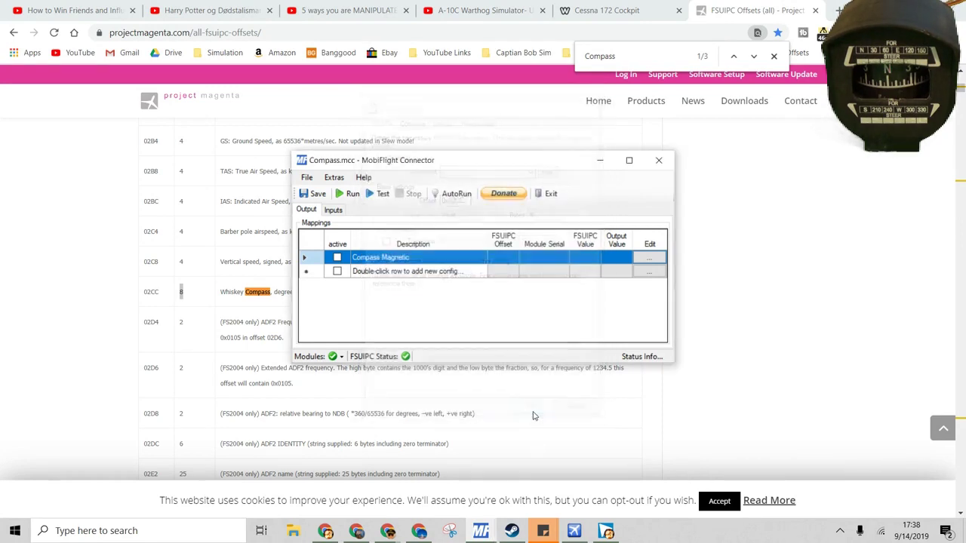
# Put the Compass Stepper display in Compass Mode, then save Compass.mcc and run it.
pyautogui.doubleClick(370, 261)
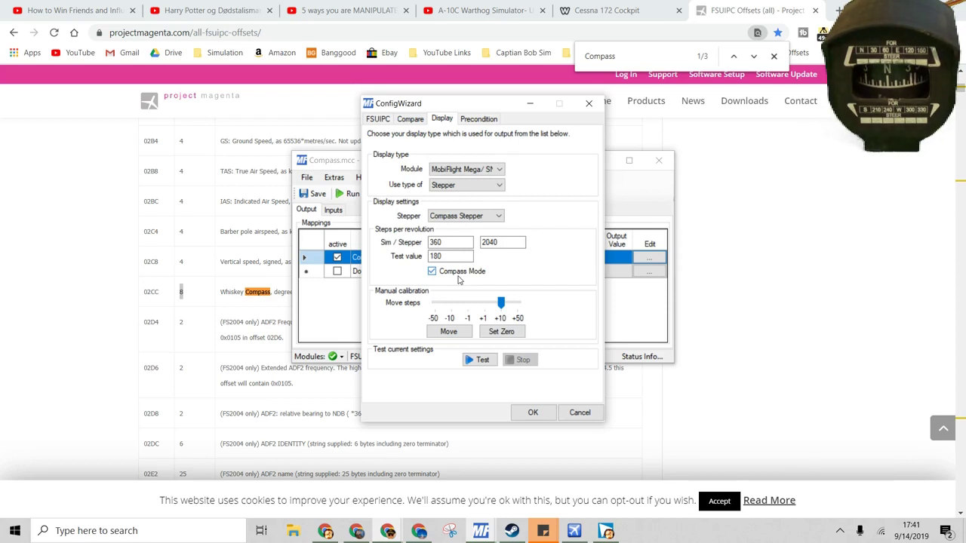
pyautogui.click(533, 412)
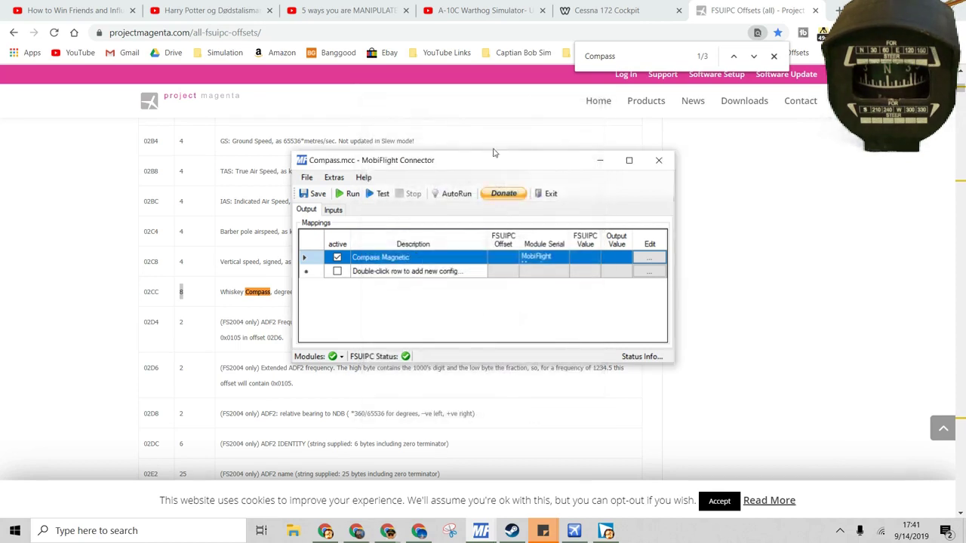
pyautogui.click(317, 195)
pyautogui.click(354, 197)
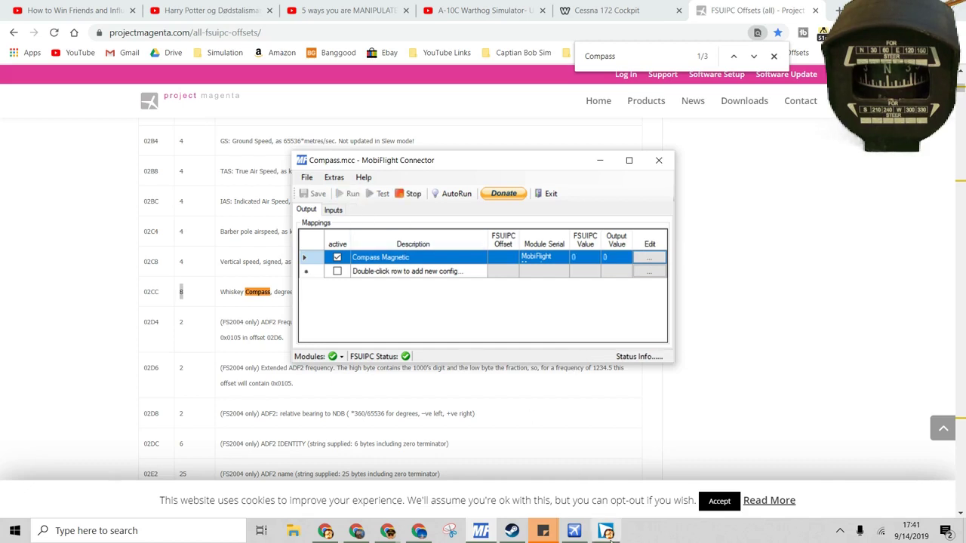
# Bring Flight Simulator X to the front at its Home screen.
pyautogui.click(575, 532)
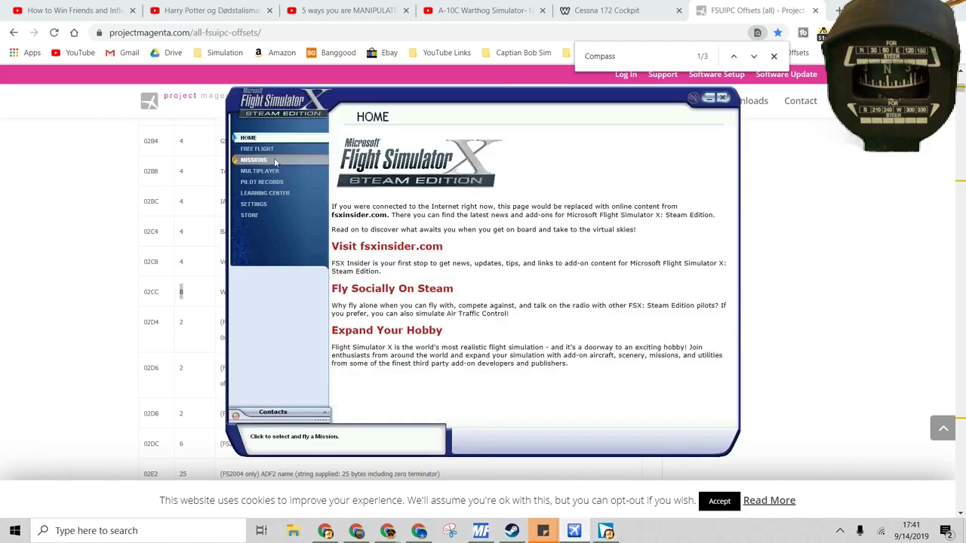